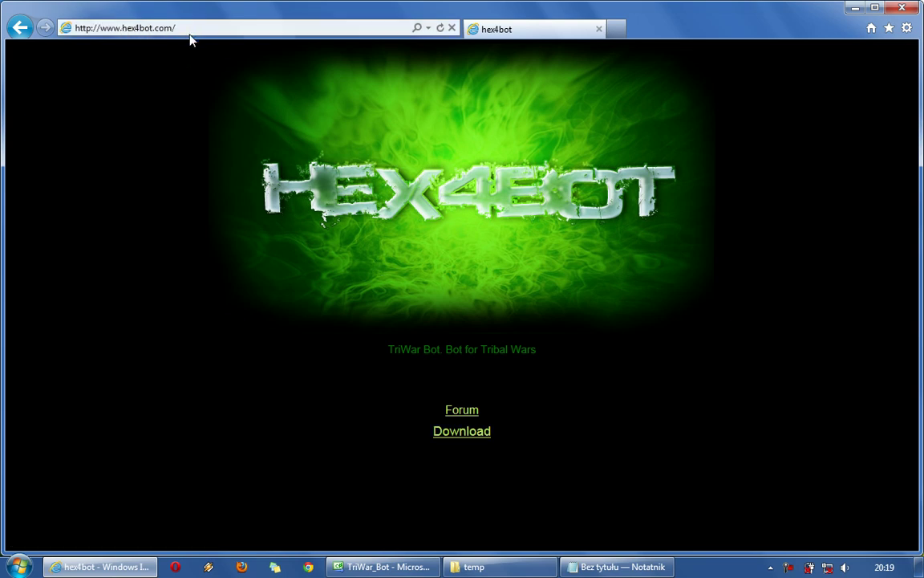
Open the hex4bot 'Newest version' v1.022 topic and follow its LINK to download the rar archive.
click(472, 437)
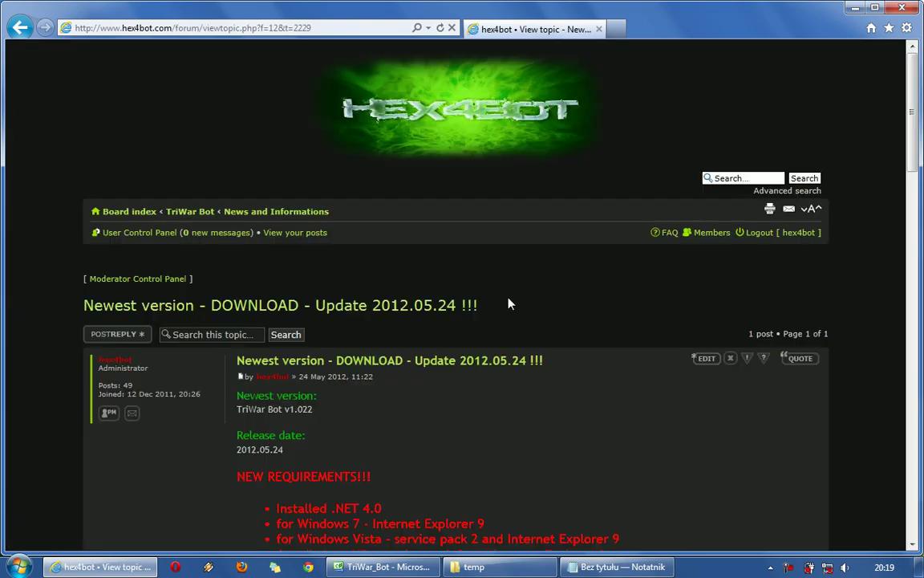
scroll(508, 304, down, 5)
drag(391, 341, 309, 340)
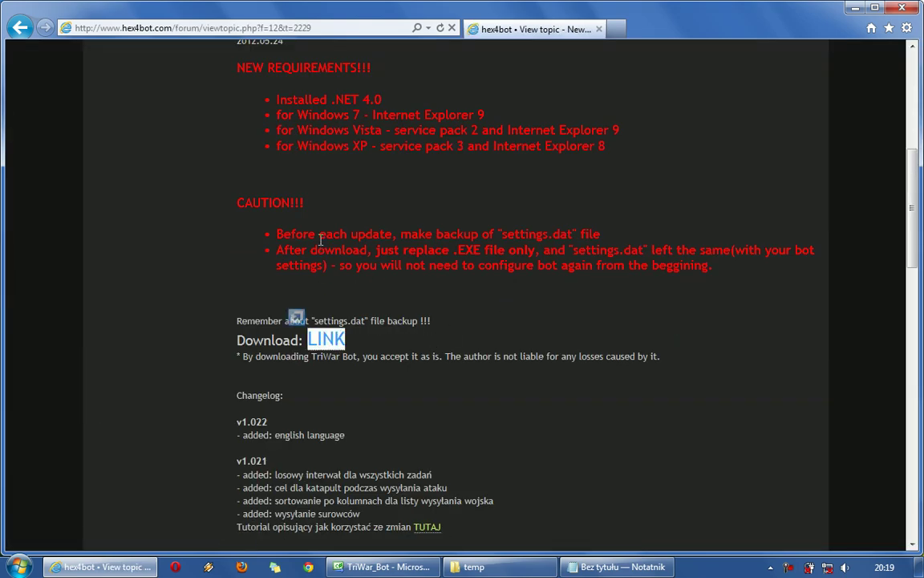
scroll(320, 317, up, 3)
drag(235, 272, 393, 355)
scroll(393, 356, down, 3)
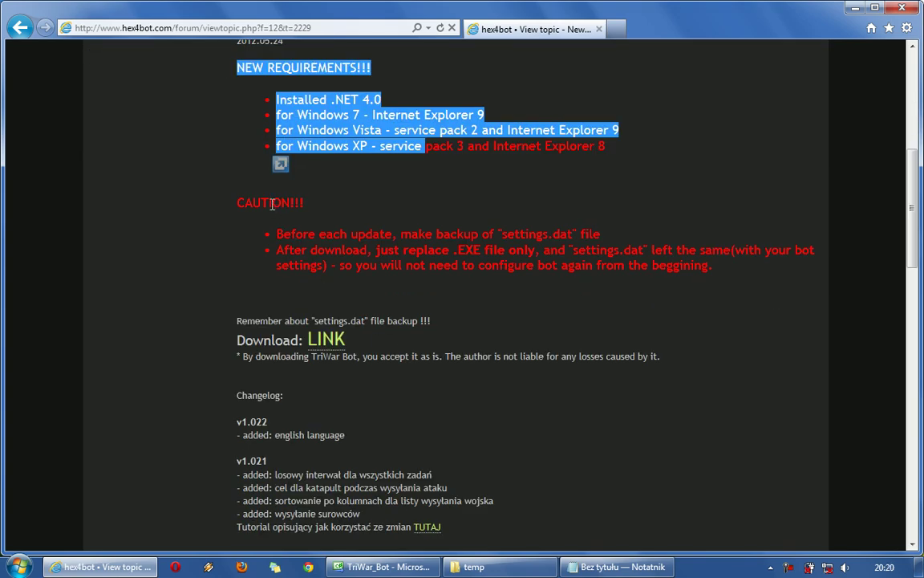
drag(237, 203, 245, 317)
click(511, 361)
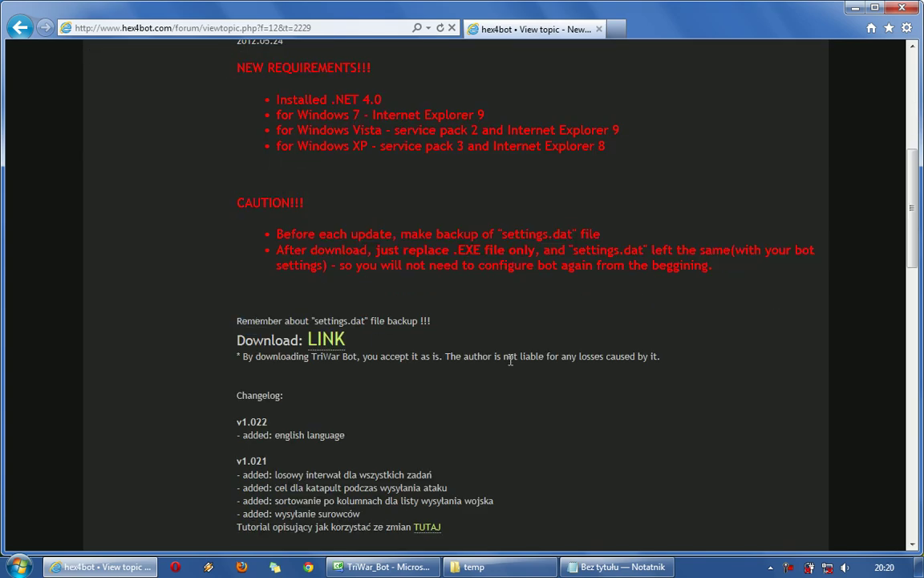
click(325, 342)
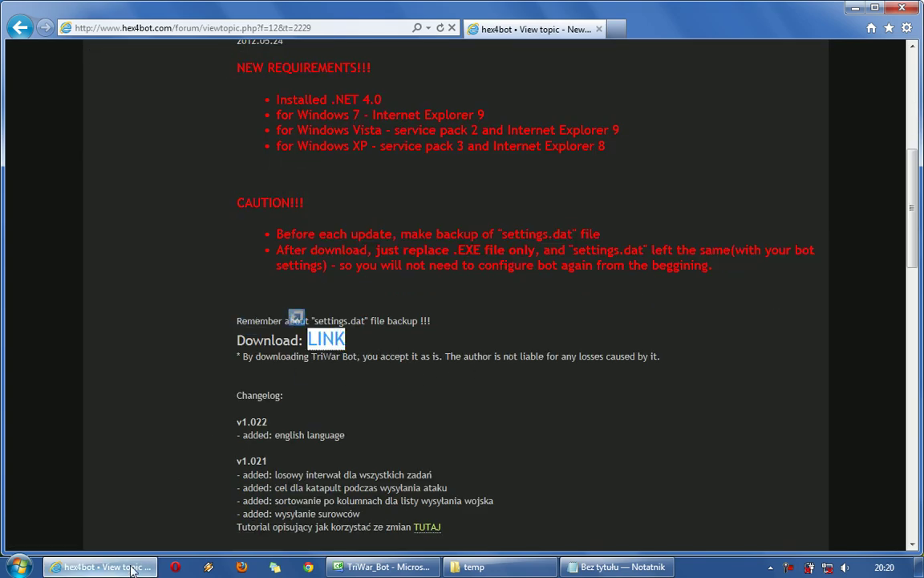
Extract the TriWar Bot rar into the temp folder with Wypakuj tutaj, then delete the archive.
click(101, 567)
click(474, 567)
right_click(452, 186)
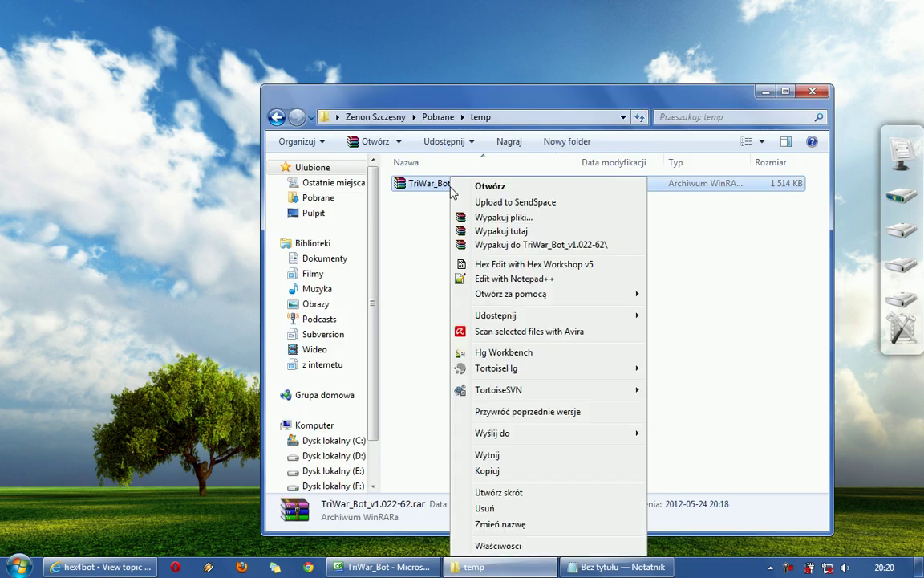
click(502, 233)
right_click(429, 186)
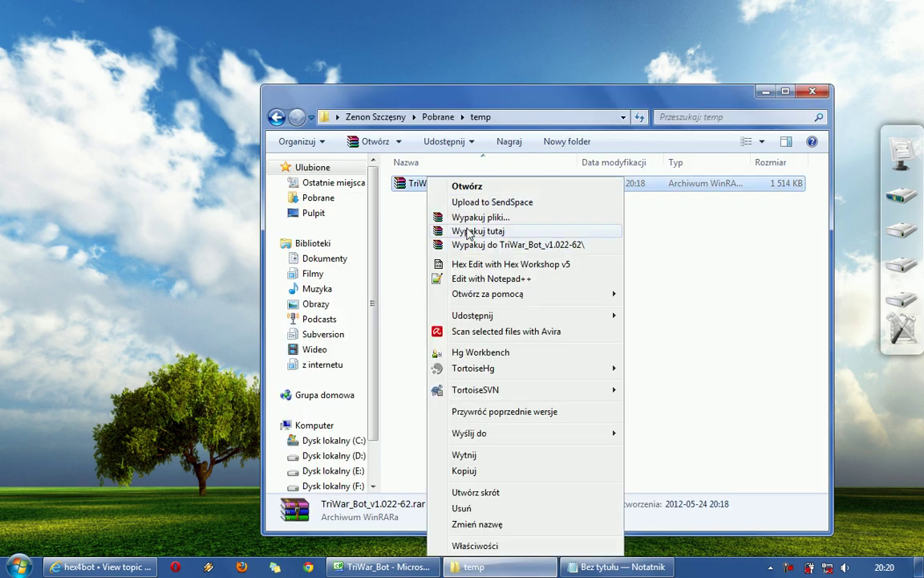
click(505, 234)
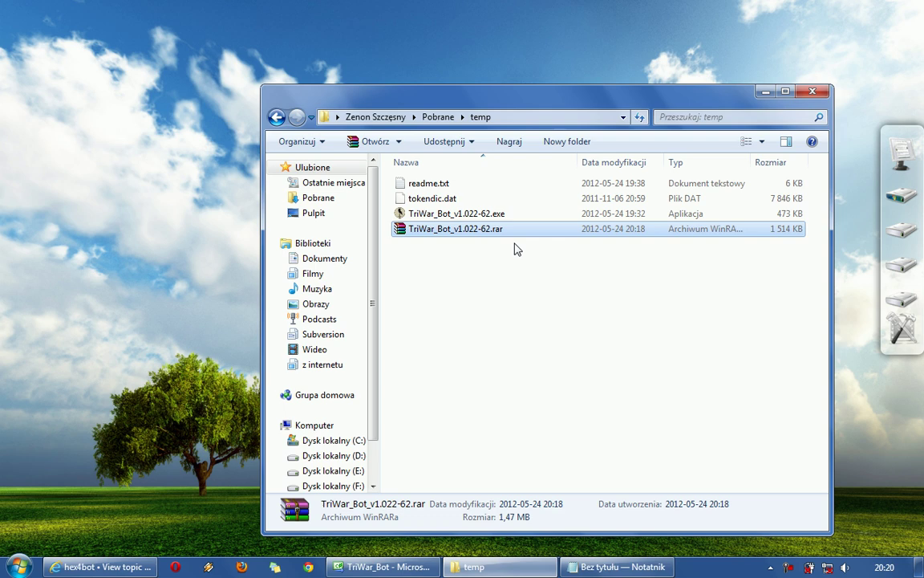
key(Delete)
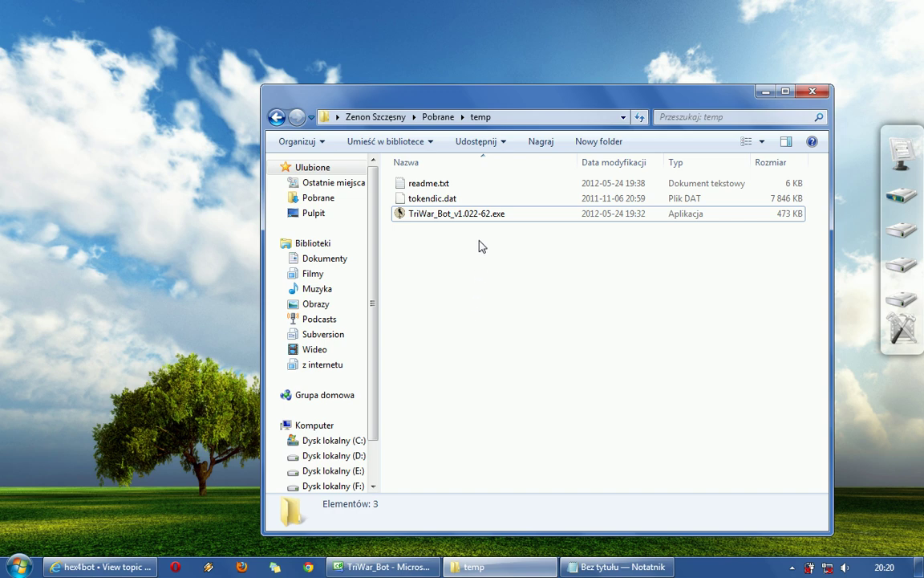
Launch TriWar_Bot_v1.022-62.exe and open its Bot Server account forms.
click(477, 218)
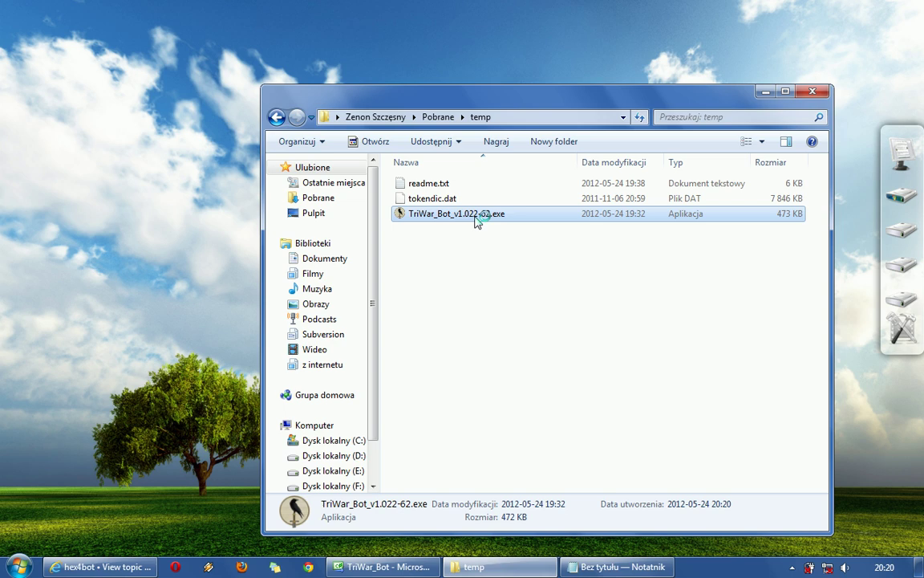
key(Return)
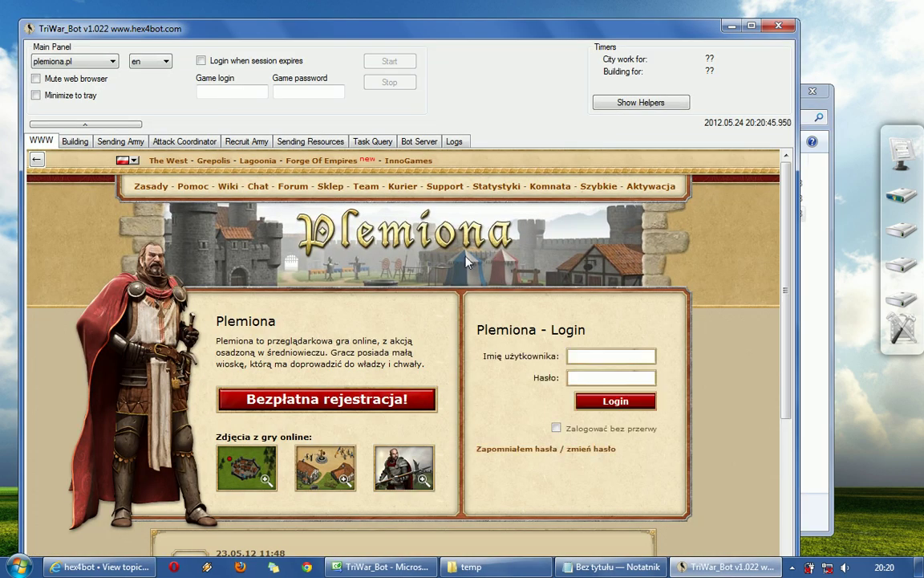
drag(372, 27, 405, 10)
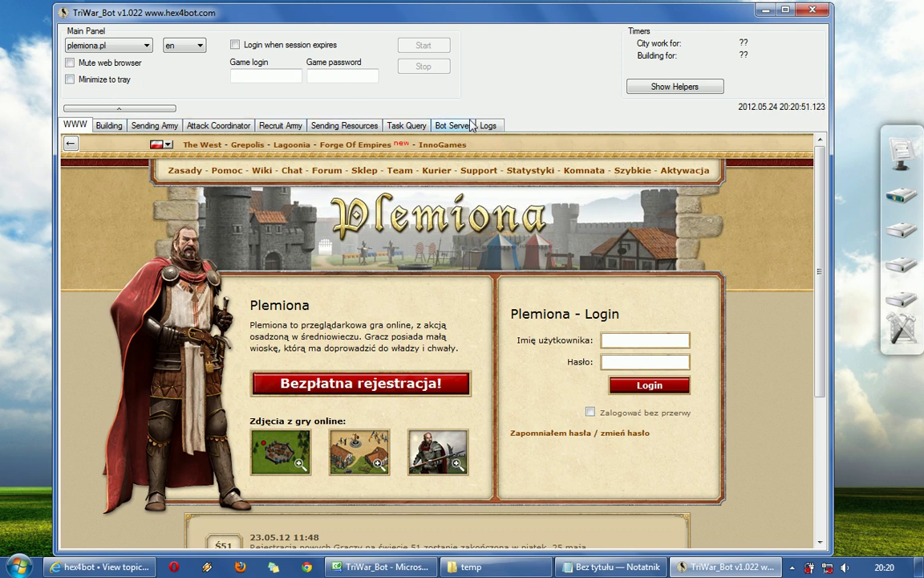
click(420, 48)
click(451, 123)
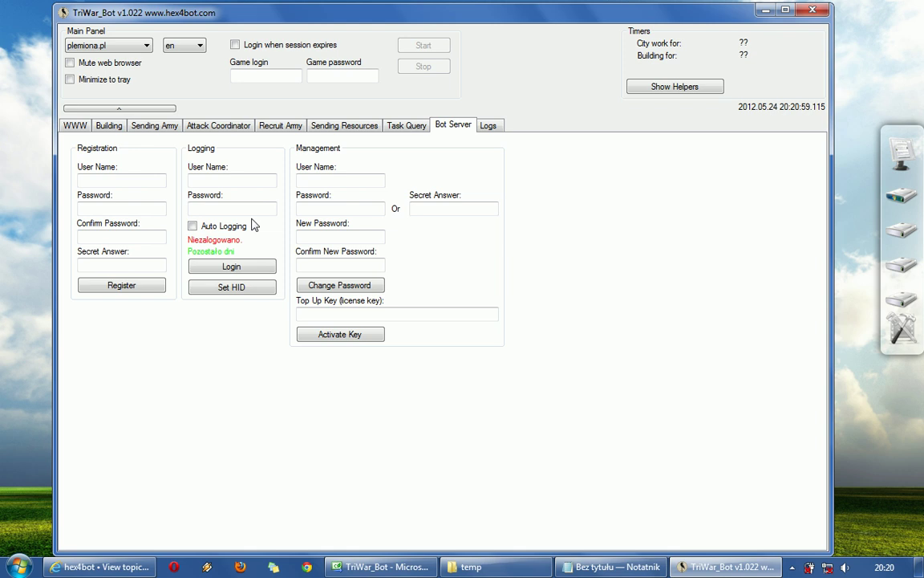
Register a new account with a user name, password, confirmation and secret answer, and acknowledge the success message.
click(136, 181)
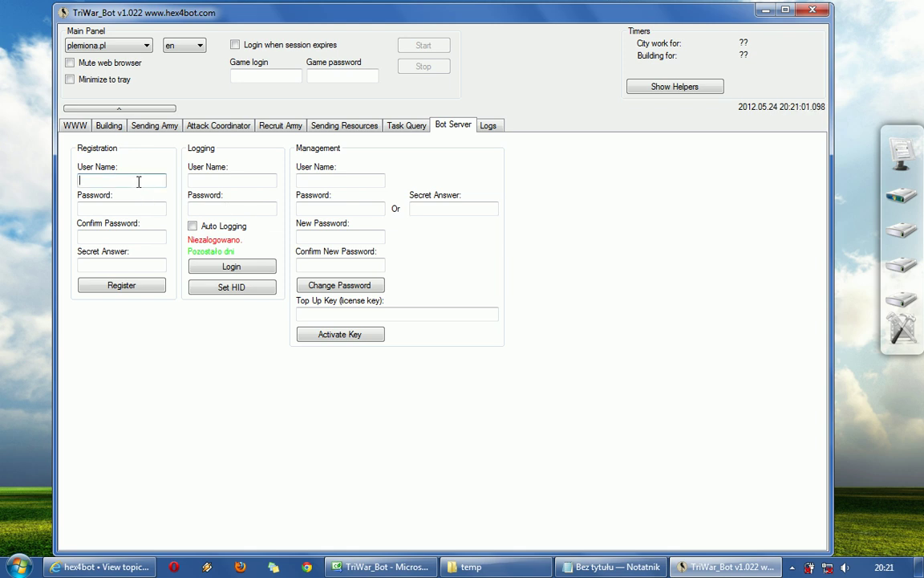
text(testacc2)
click(121, 208)
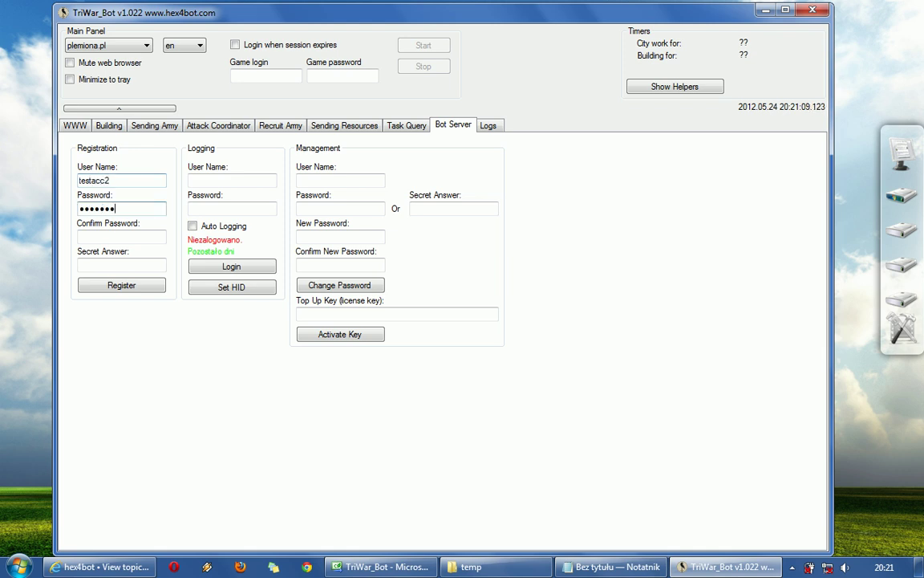
key(BackSpace)
key(BackSpace)
key(BackSpace)
key(BackSpace)
key(BackSpace)
text(*****)
key(Tab)
text(*****)
key(Tab)
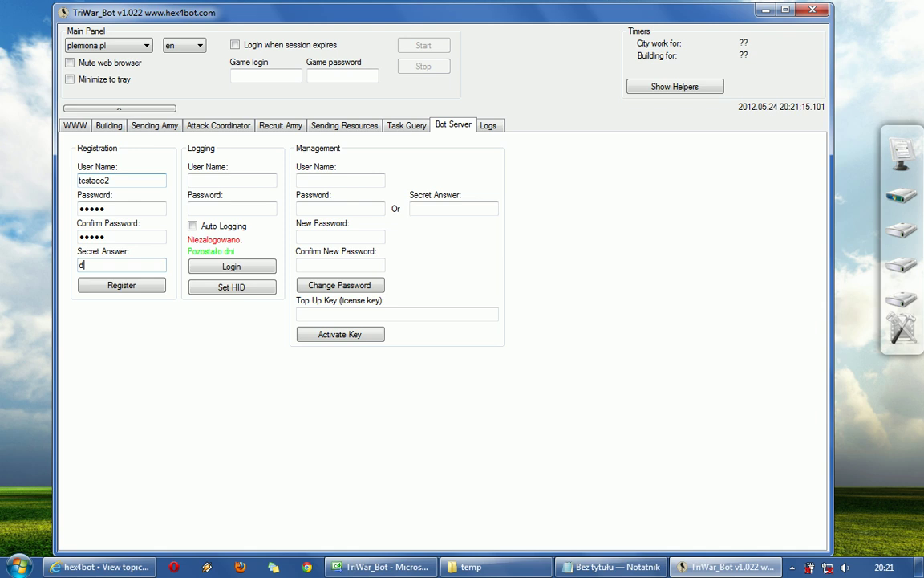
click(239, 180)
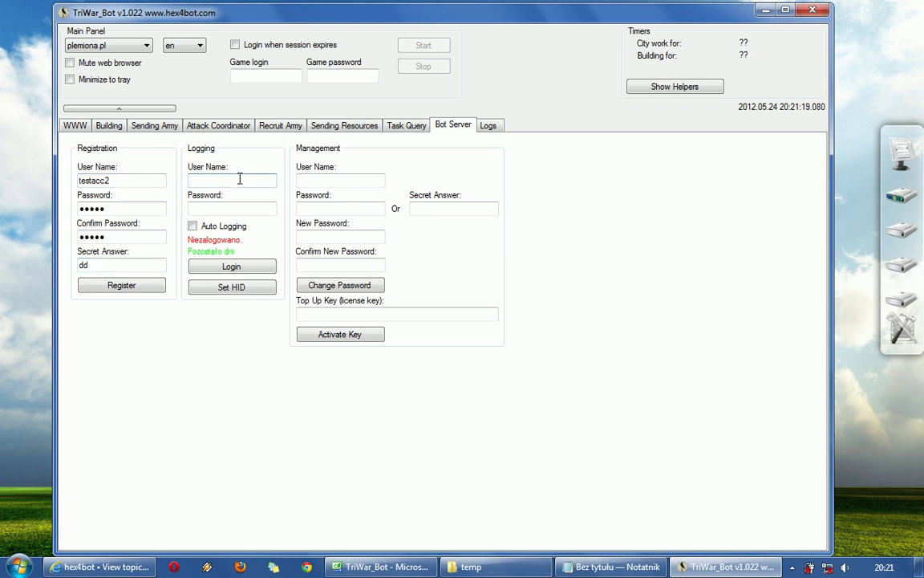
click(126, 286)
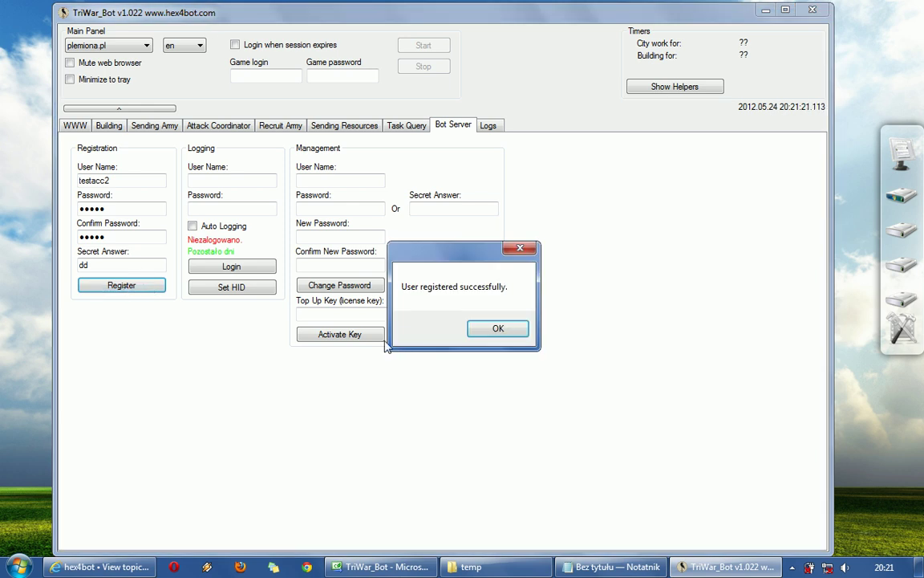
click(496, 330)
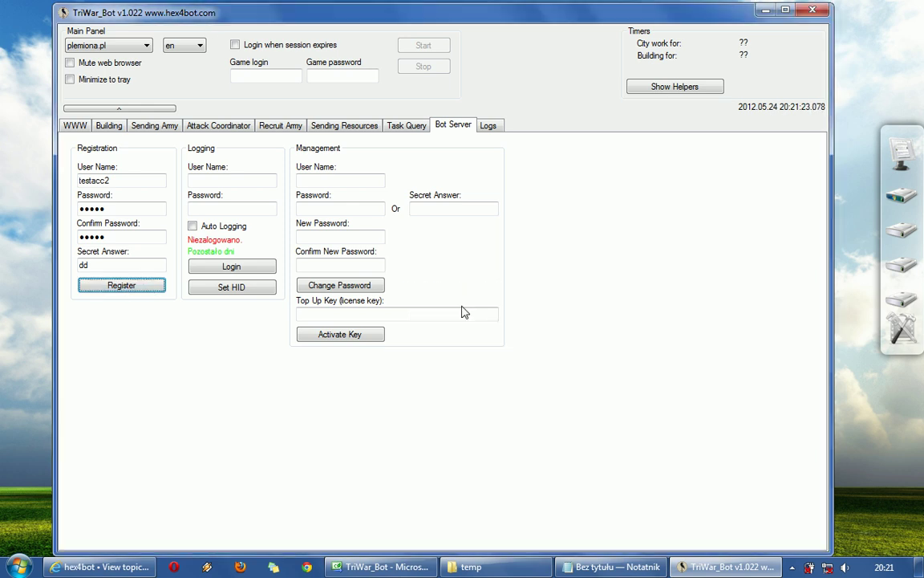
Log in with the account's user name and password, Auto Logging ticked, then start the Management user name.
click(219, 184)
text(t)
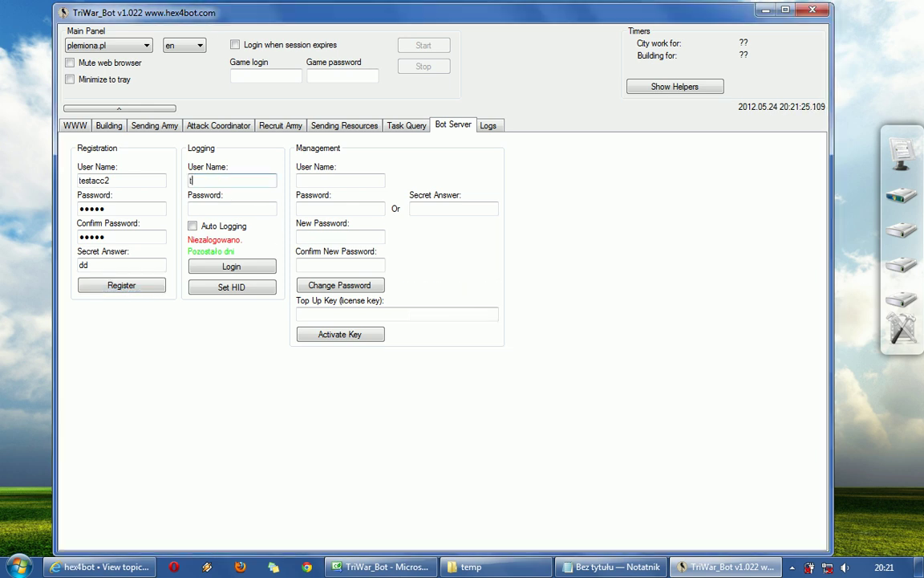
text(estacc2)
click(237, 207)
text(12345)
click(231, 228)
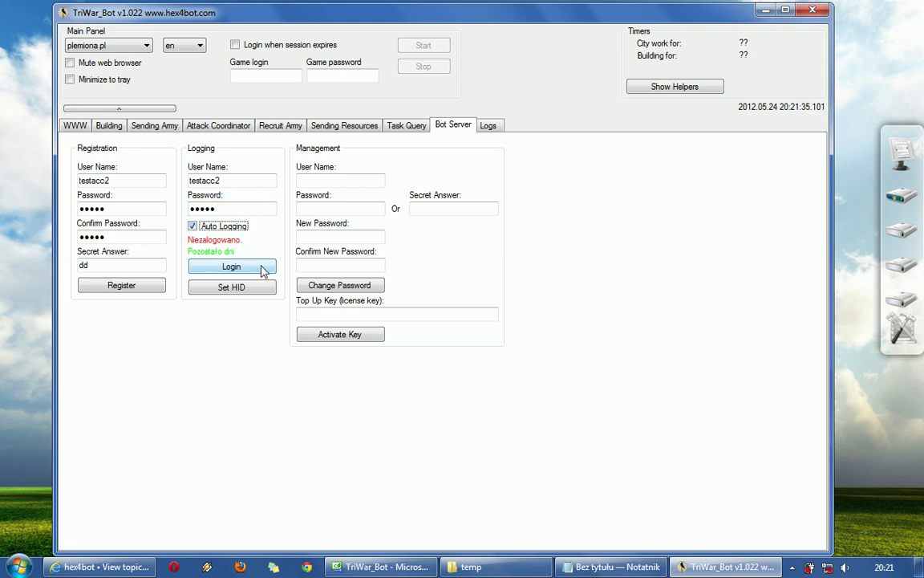
click(232, 266)
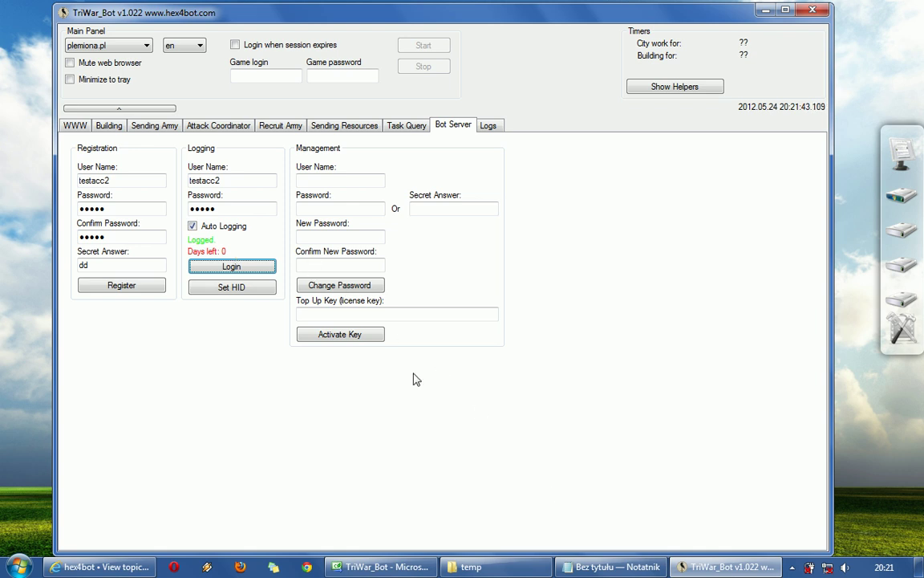
click(306, 180)
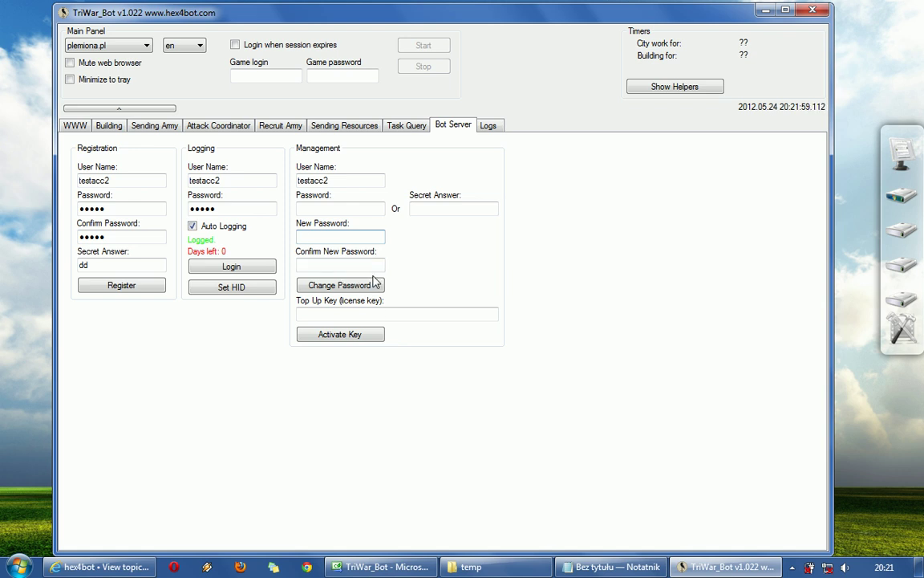
Enter the management password, paste the first license key from Notepad, activate it for 31 days, and clear the field.
click(324, 207)
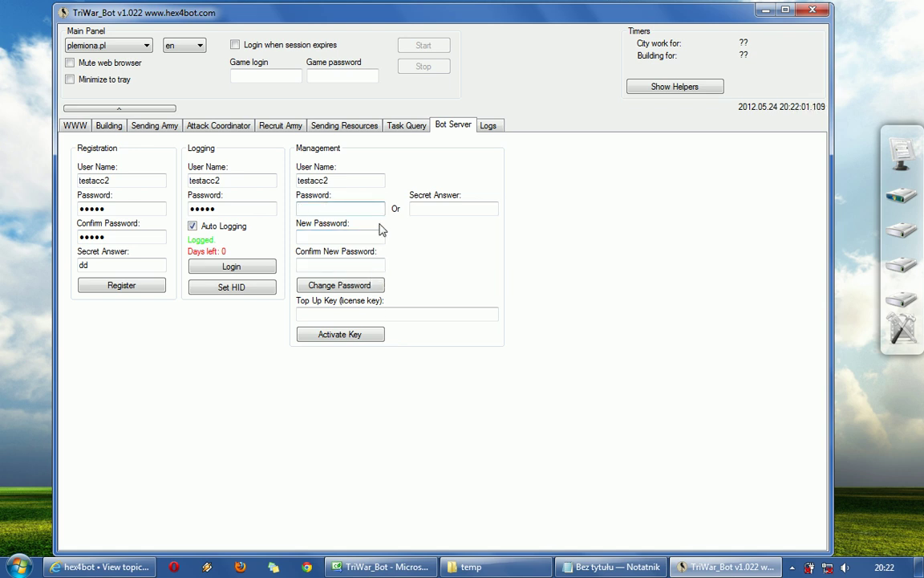
text(test)
click(614, 567)
drag(289, 75, 57, 73)
key(ctrl+x)
click(574, 503)
click(387, 318)
key(ctrl+v)
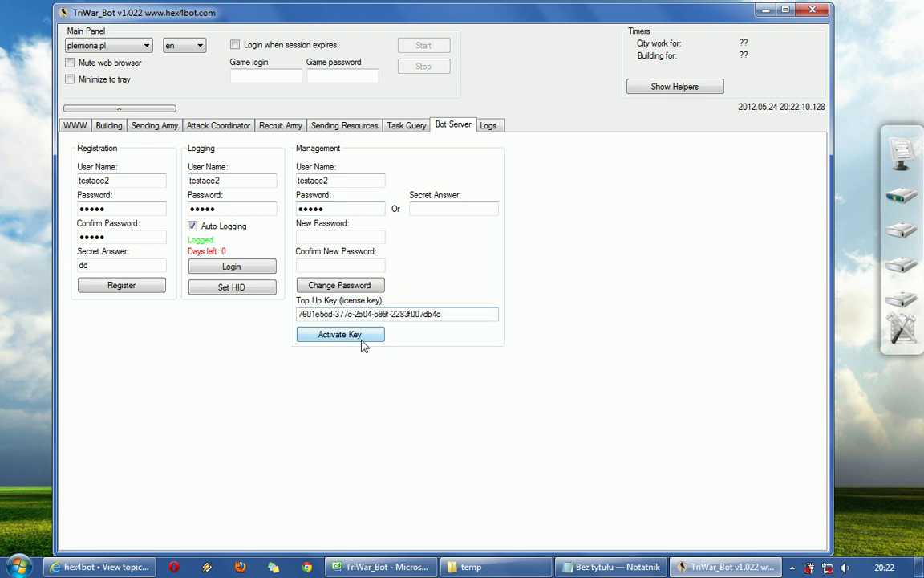
click(357, 337)
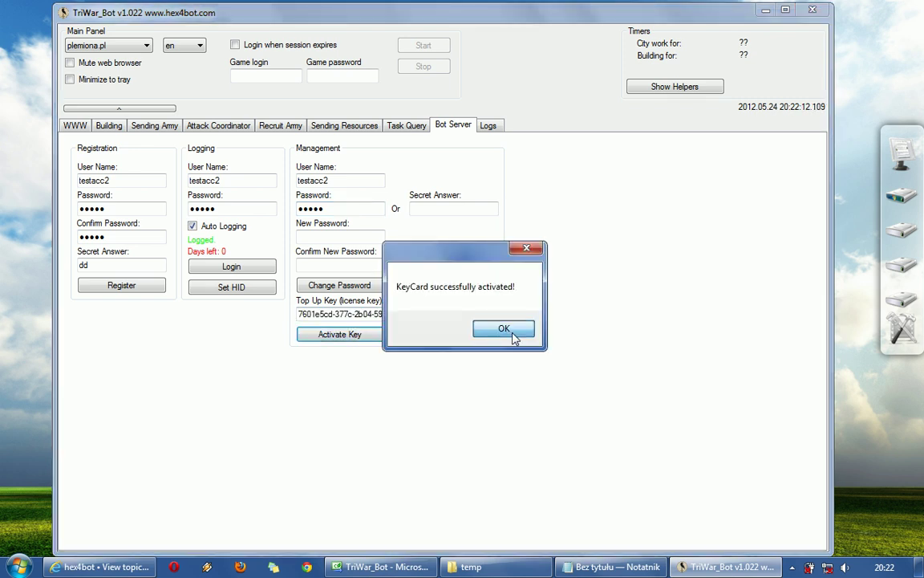
click(514, 330)
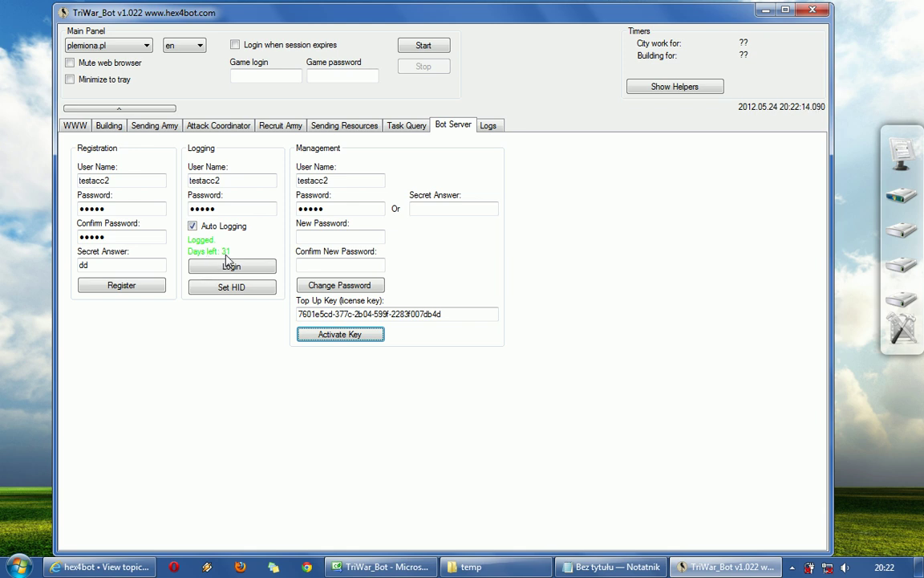
drag(445, 314, 187, 303)
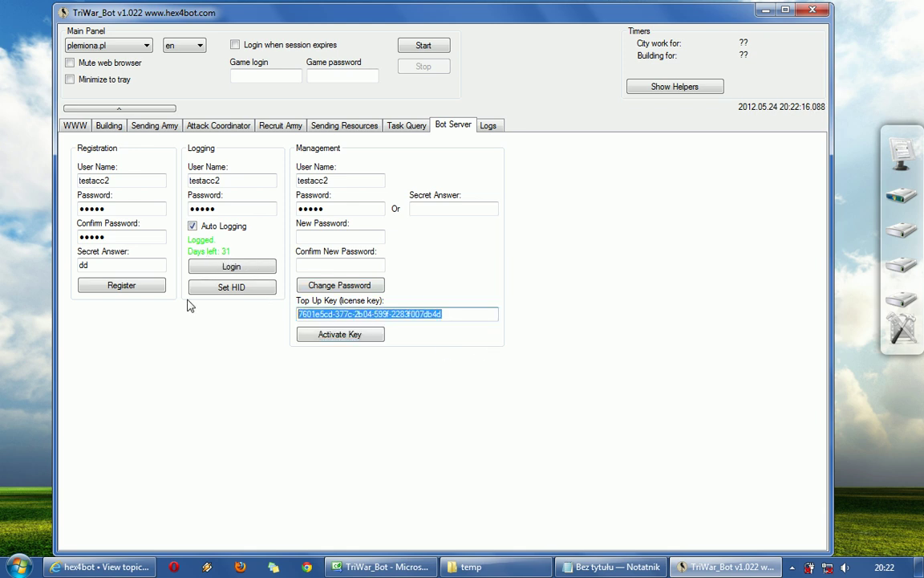
key(Delete)
Cut the remaining license key from Notepad for the second top-up.
click(612, 566)
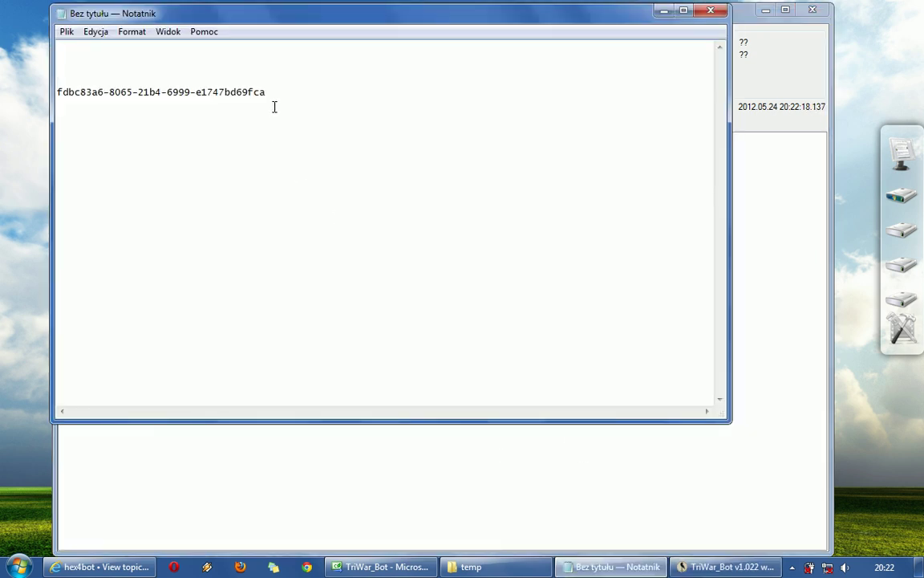
drag(271, 93, 10, 88)
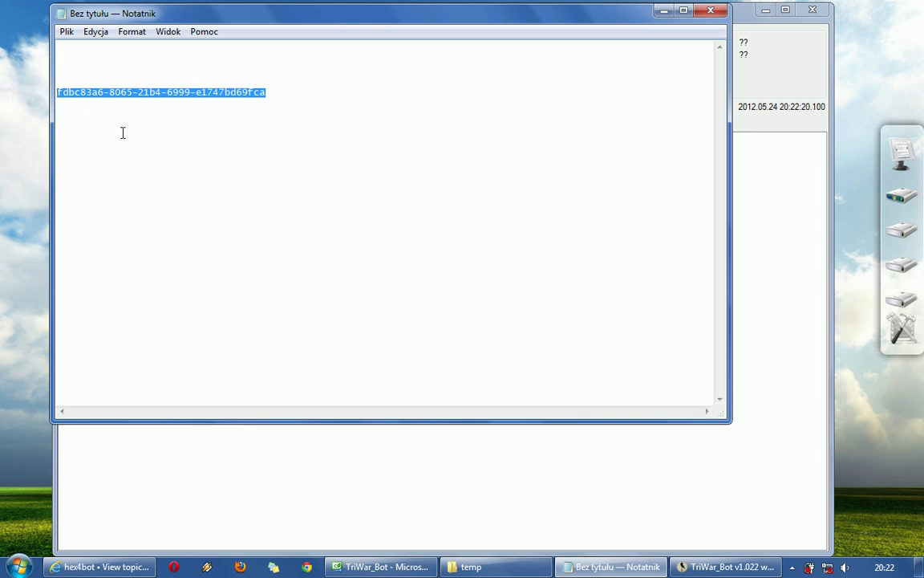
key(ctrl+x)
key(alt+Tab)
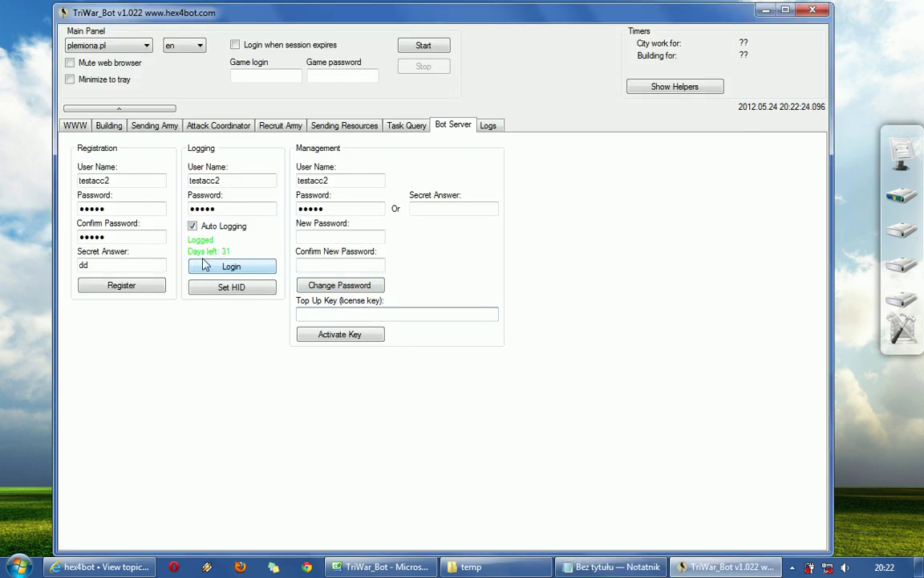
Paste the second key into Top Up Key, activate it to reach 61 days, and clear the field.
click(456, 311)
key(ctrl+v)
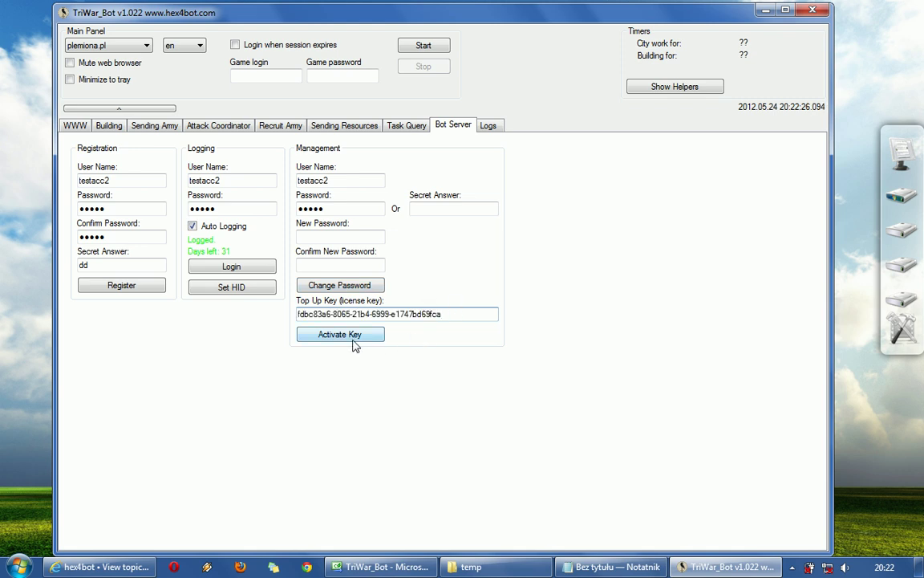
click(354, 337)
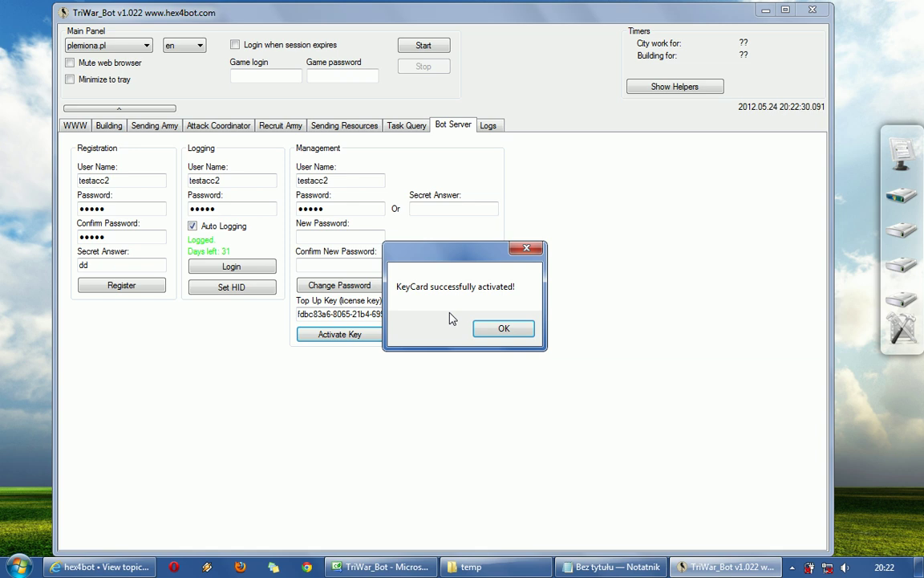
click(509, 331)
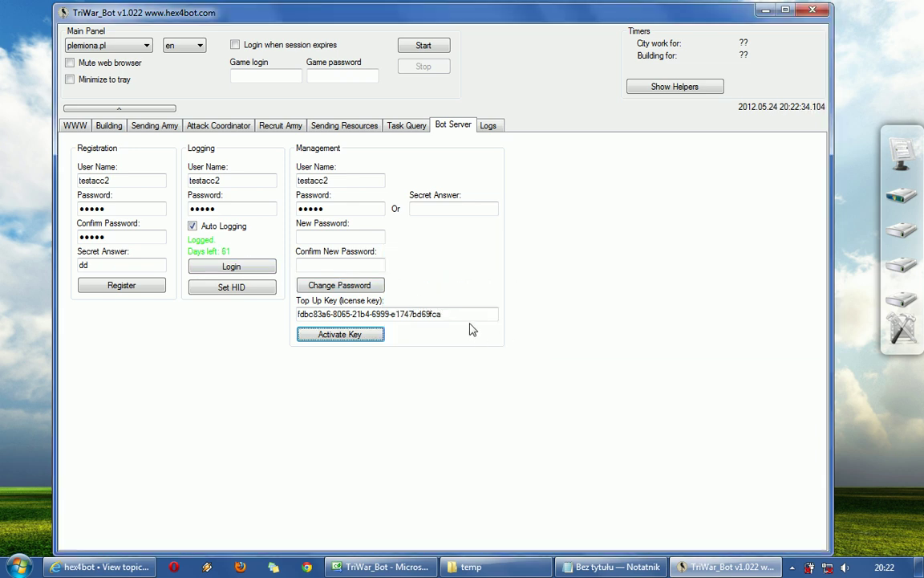
click(370, 311)
key(ctrl+a)
key(BackSpace)
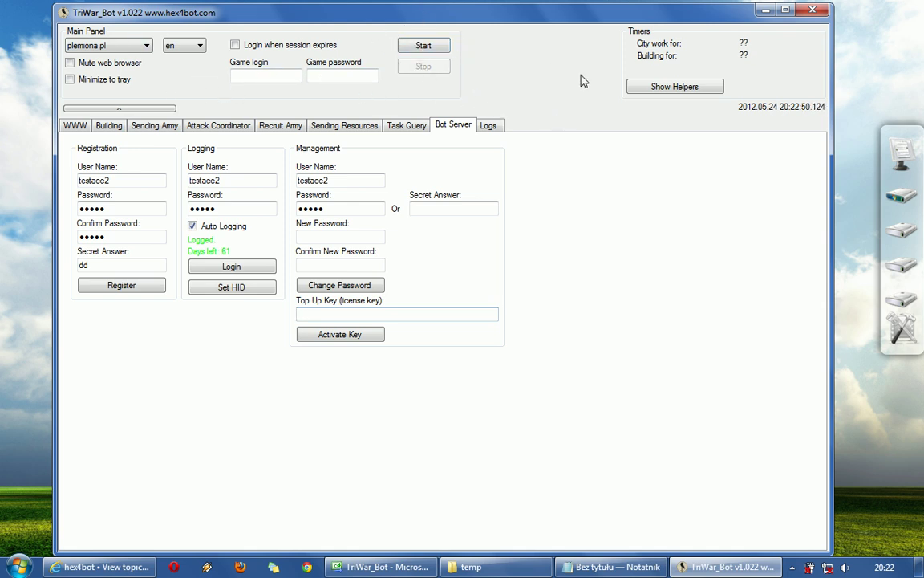
Switch to the WWW tab to load the Plemiona home page with its login form.
click(76, 120)
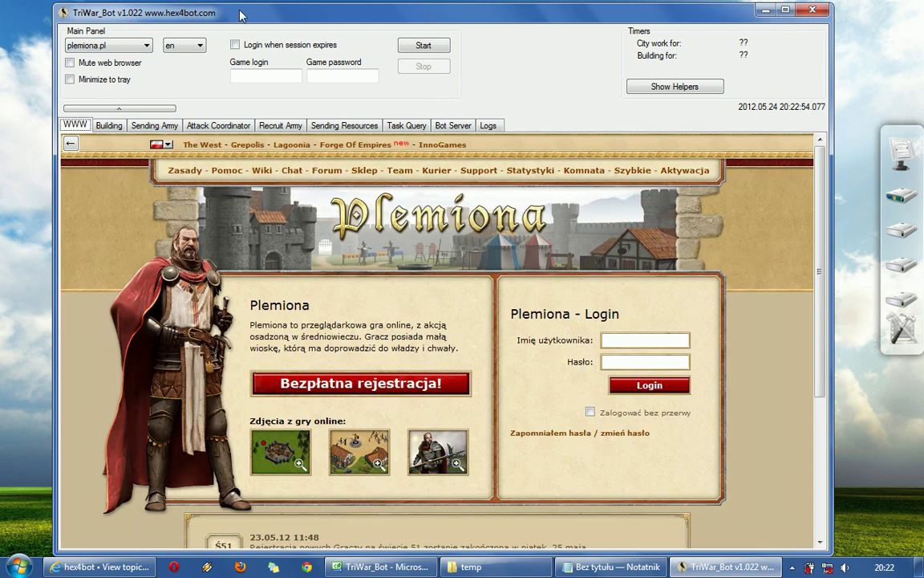